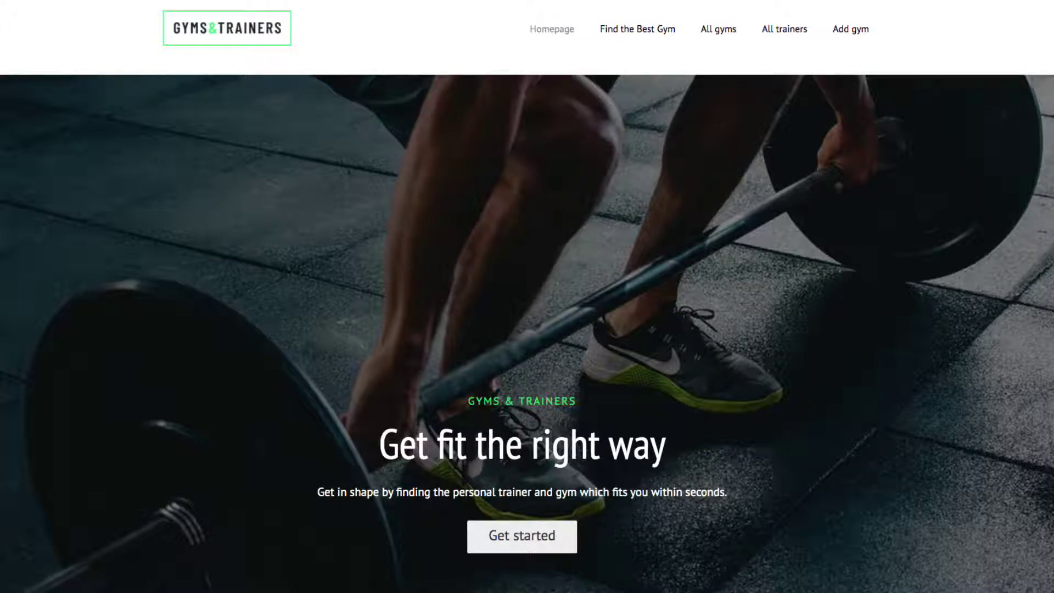
Go from the site homepage to the Gyms archive using the 'All gyms' navigation link.
left_click(724, 29)
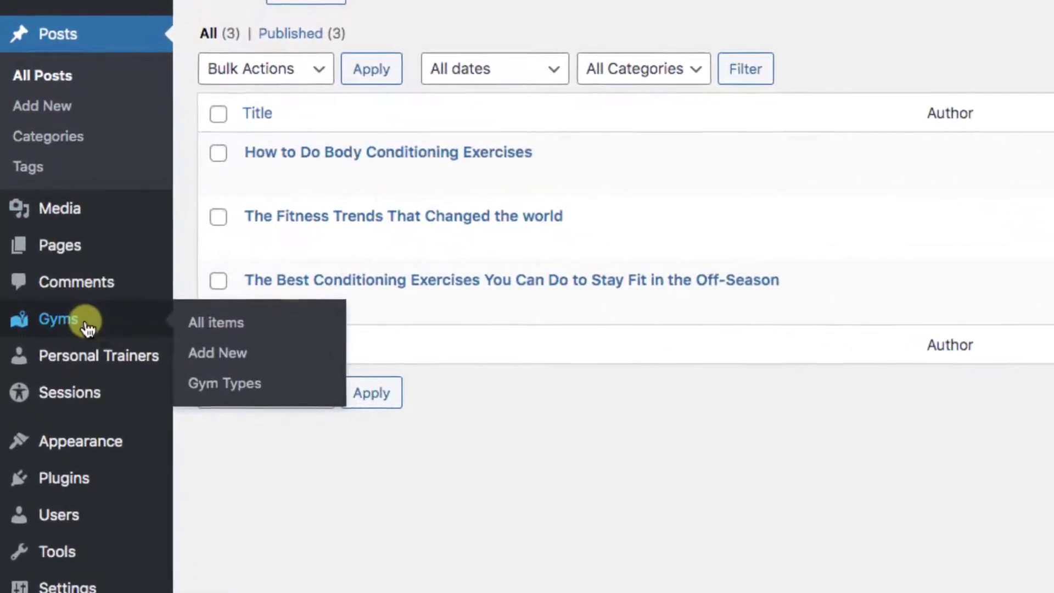
Open the Gym Types admin page listing Aerobic, Dance, Fitness, Pilates, Weight Lifting and Yoga.
mouse_move(77, 324)
mouse_move(106, 402)
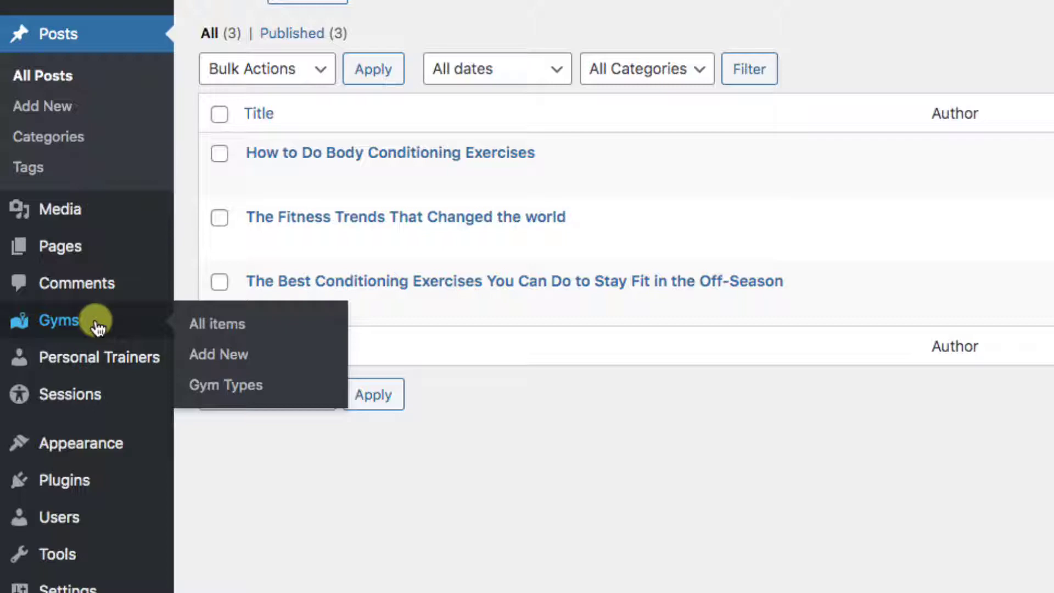
left_click(227, 390)
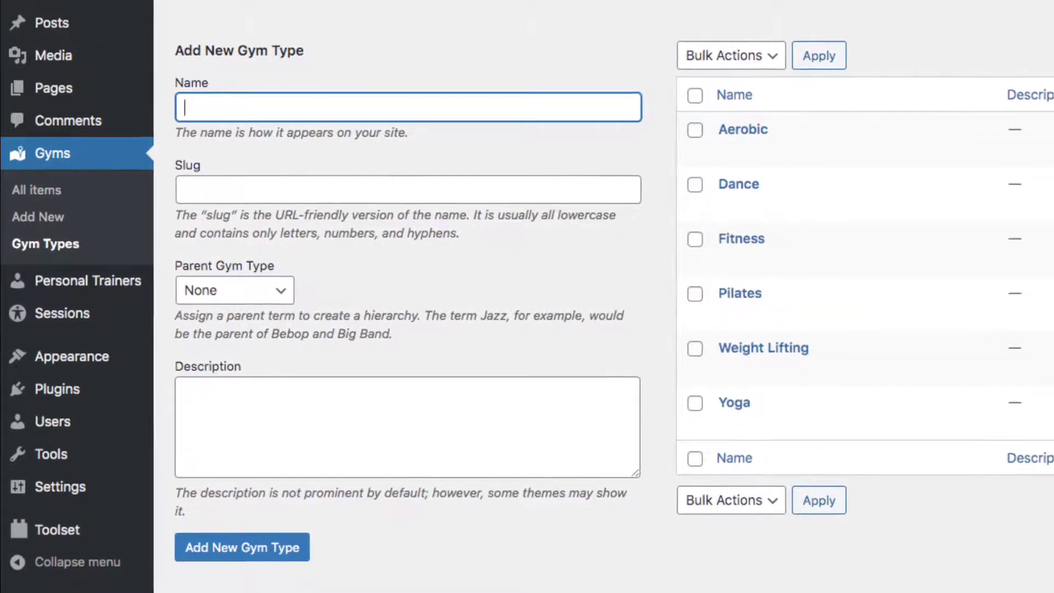
mouse_move(57, 524)
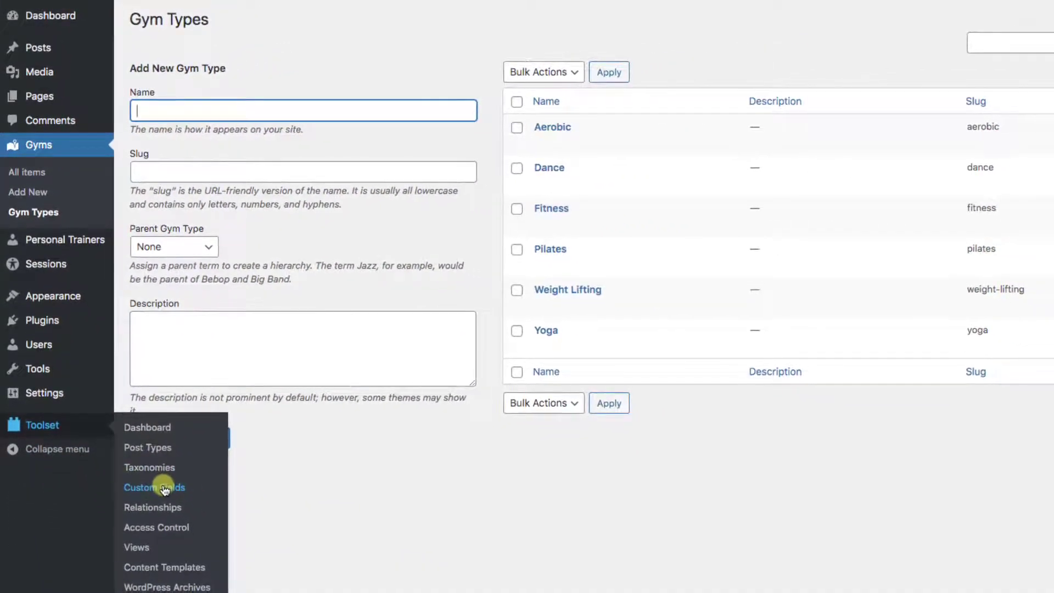
Inspect the fields of the Gyms field group under Toolset Custom Fields.
left_click(173, 505)
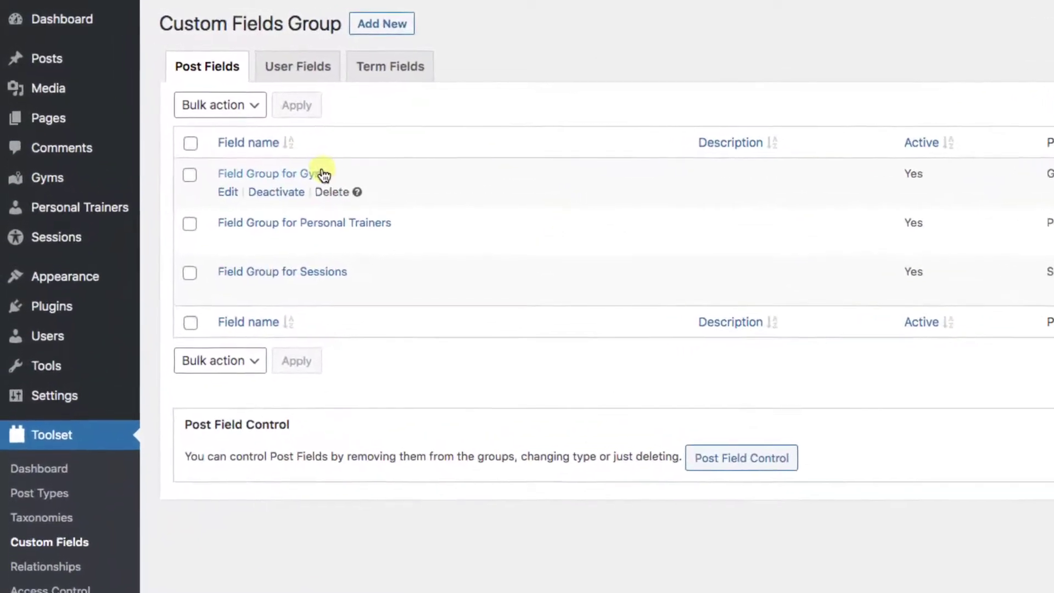
left_click(322, 174)
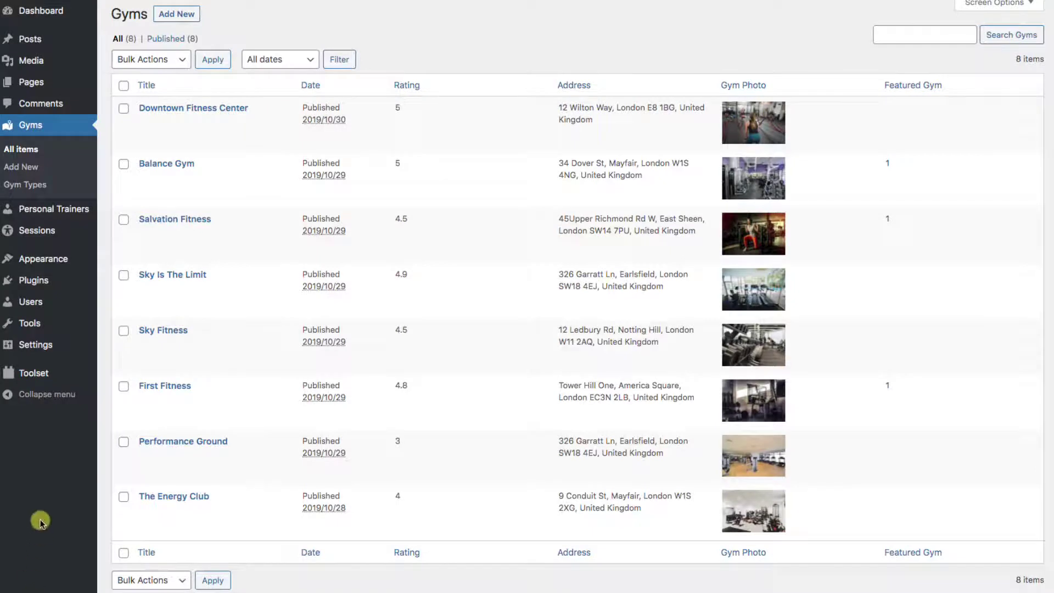
mouse_move(40, 380)
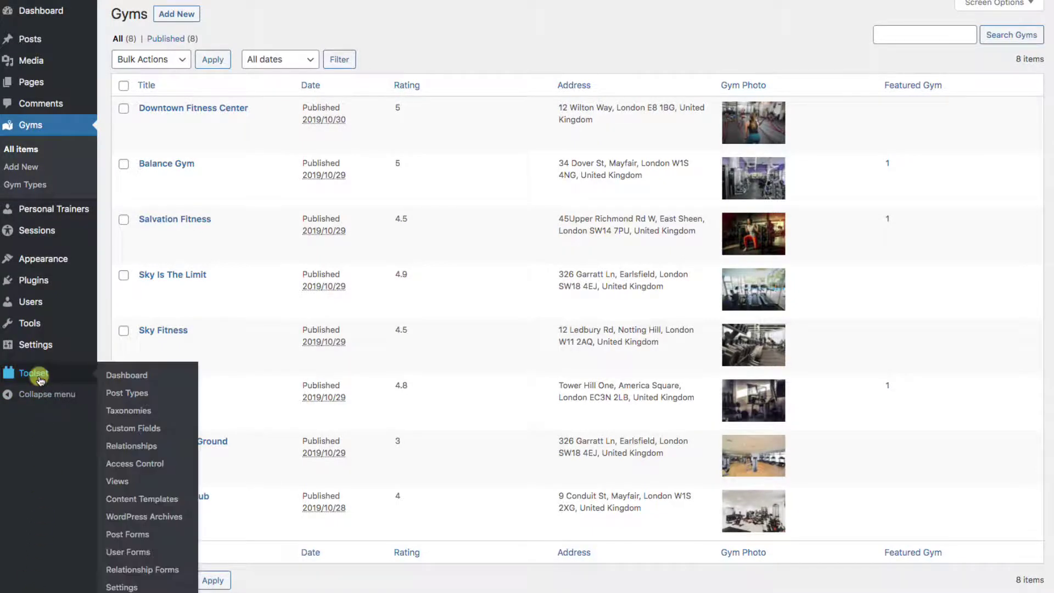
Start a new Toolset post form named 'Create Gym Post'.
left_click(134, 540)
left_click(199, 20)
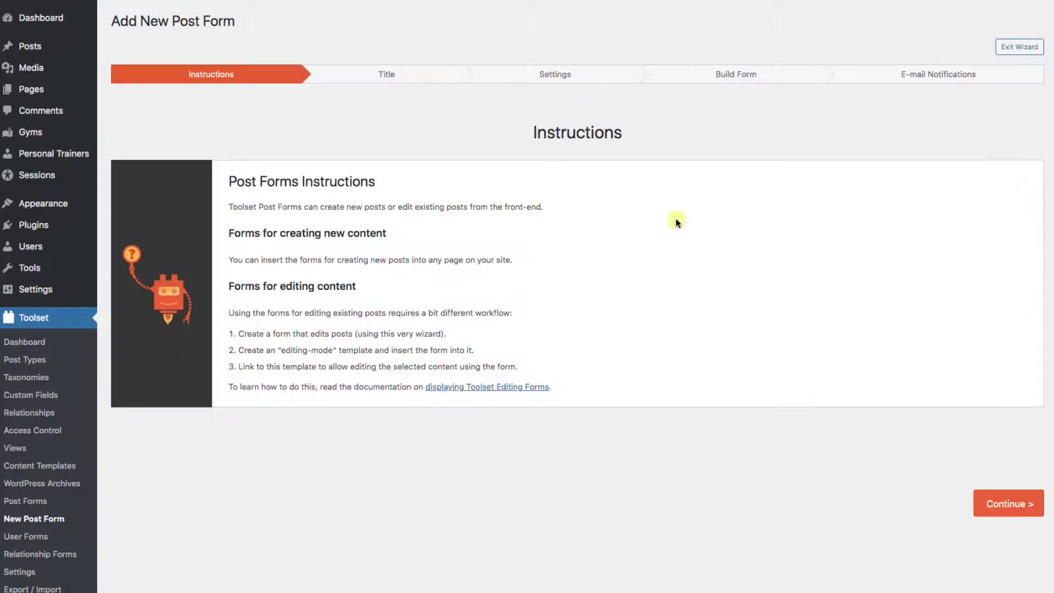
left_click(1000, 502)
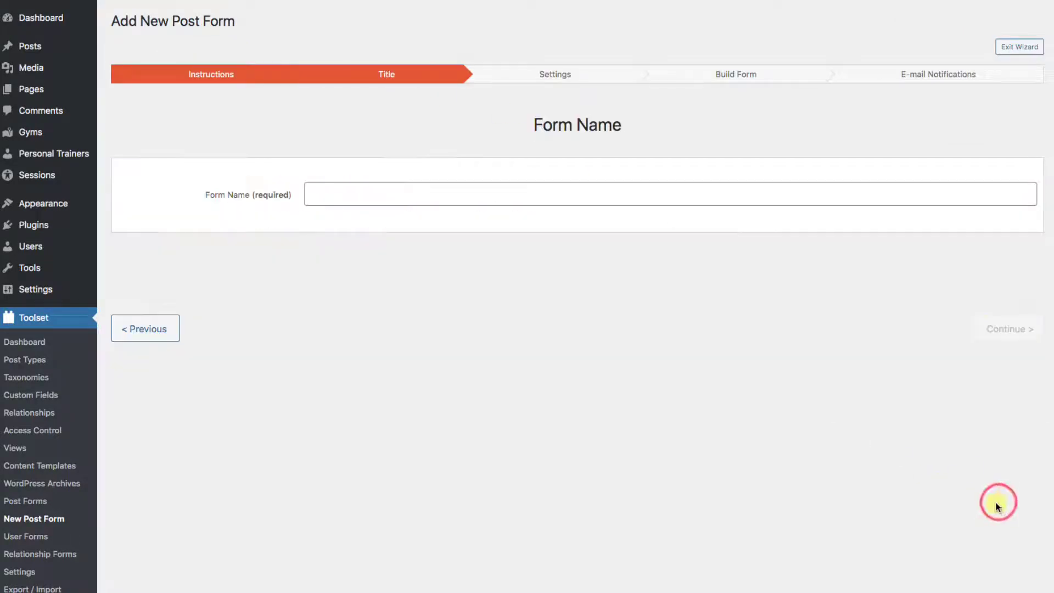
left_click(332, 194)
type("Create Gym Post")
left_click(1004, 331)
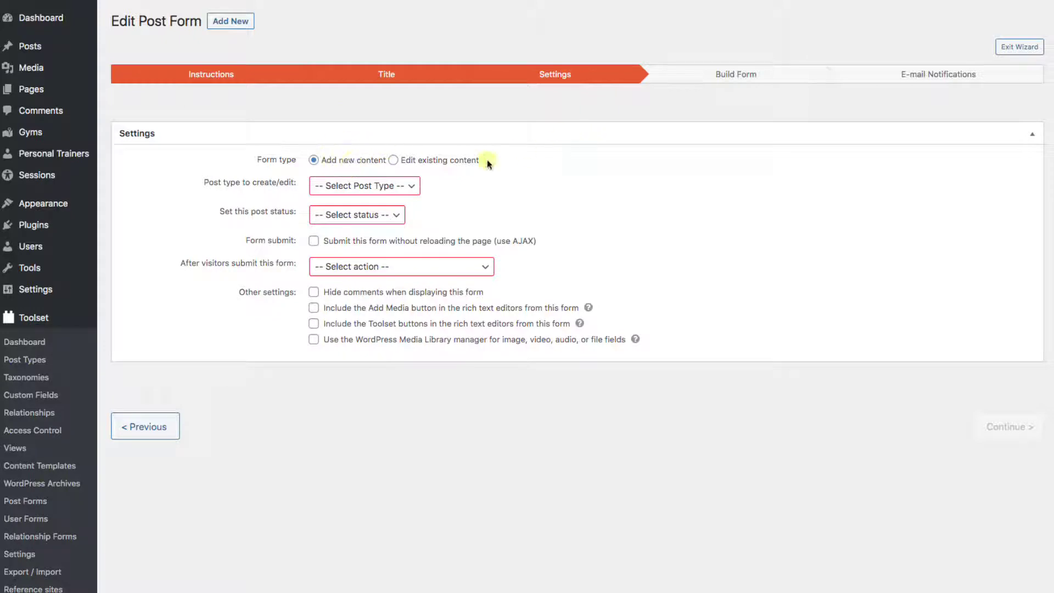
Make the form create Published Gyms posts and display 'Thank You!' after submission.
left_click(403, 186)
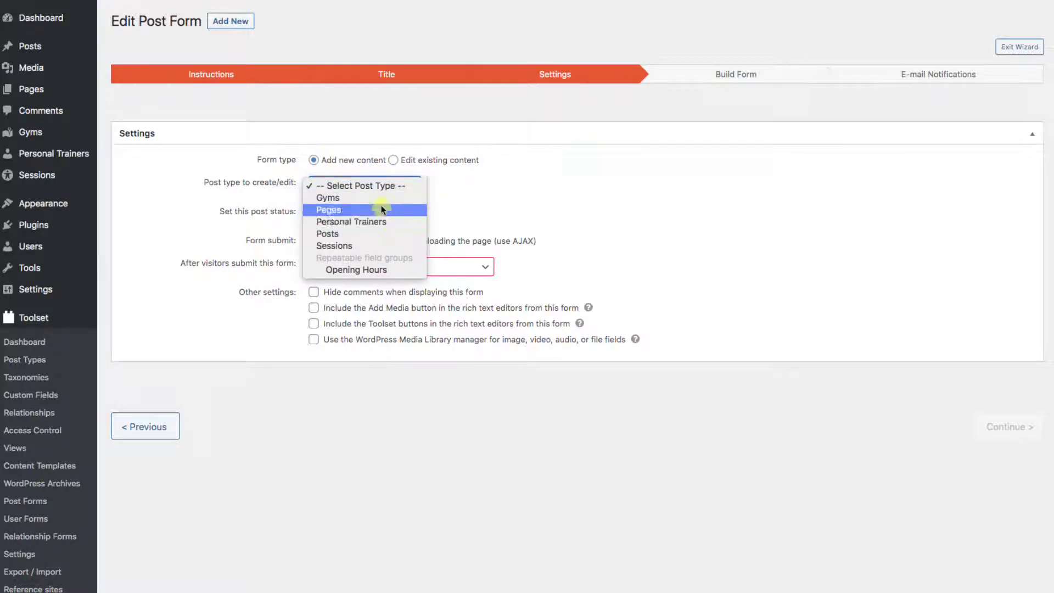
left_click(367, 195)
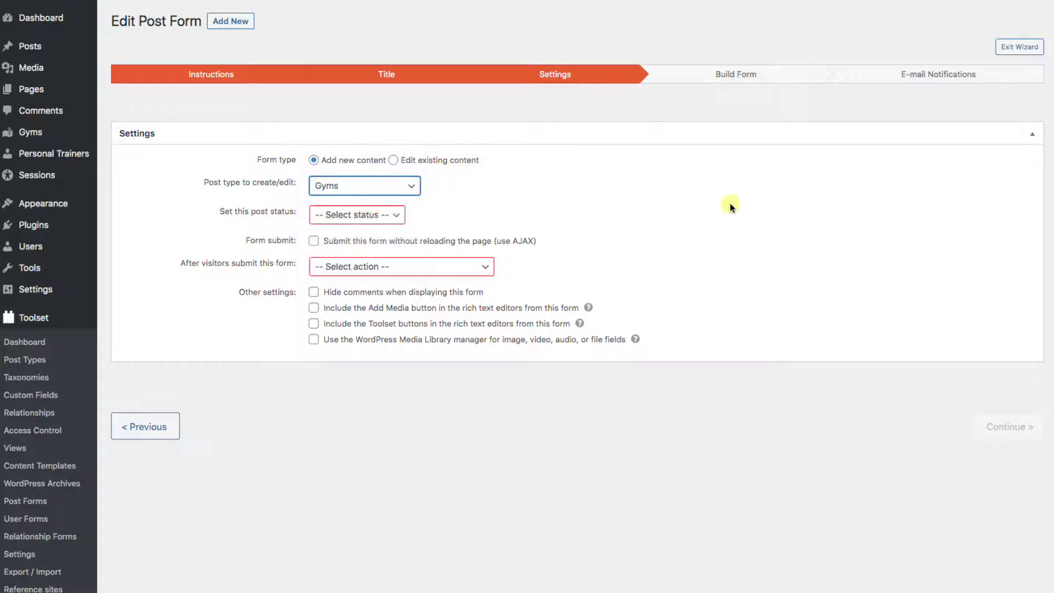
left_click(399, 217)
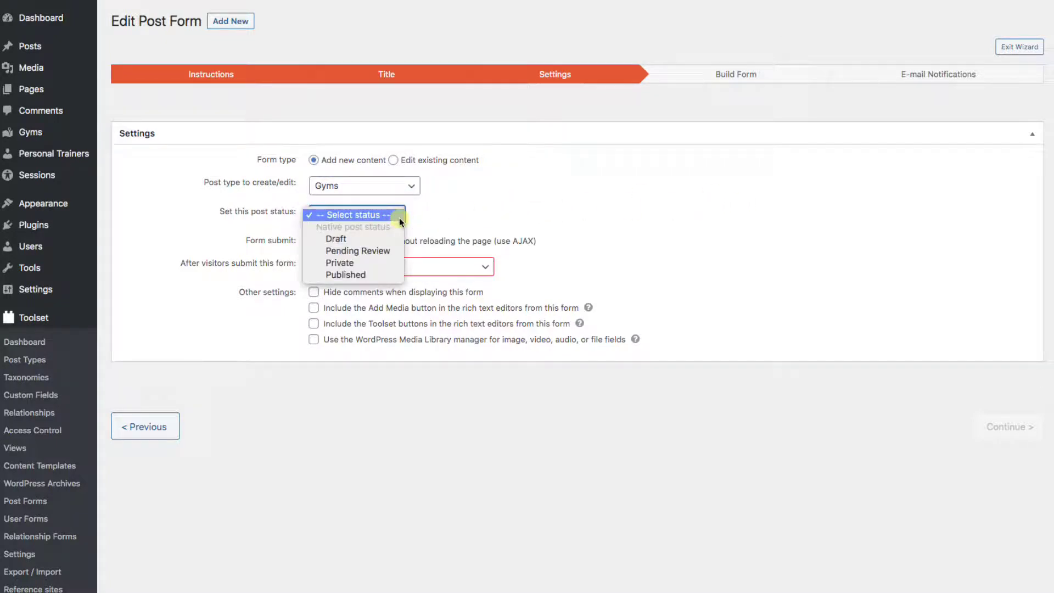
left_click(383, 274)
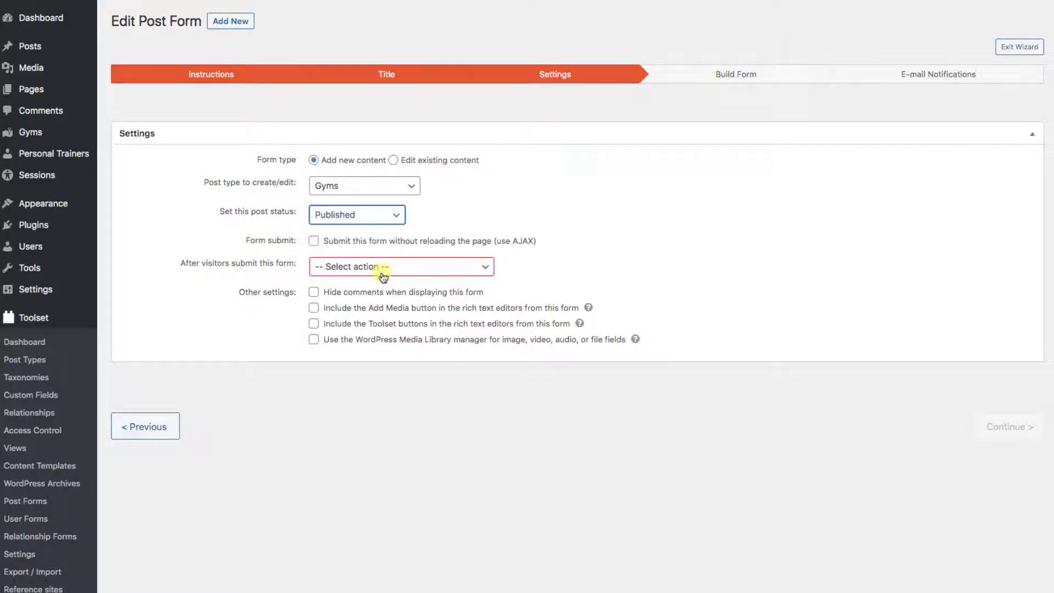
left_click(385, 273)
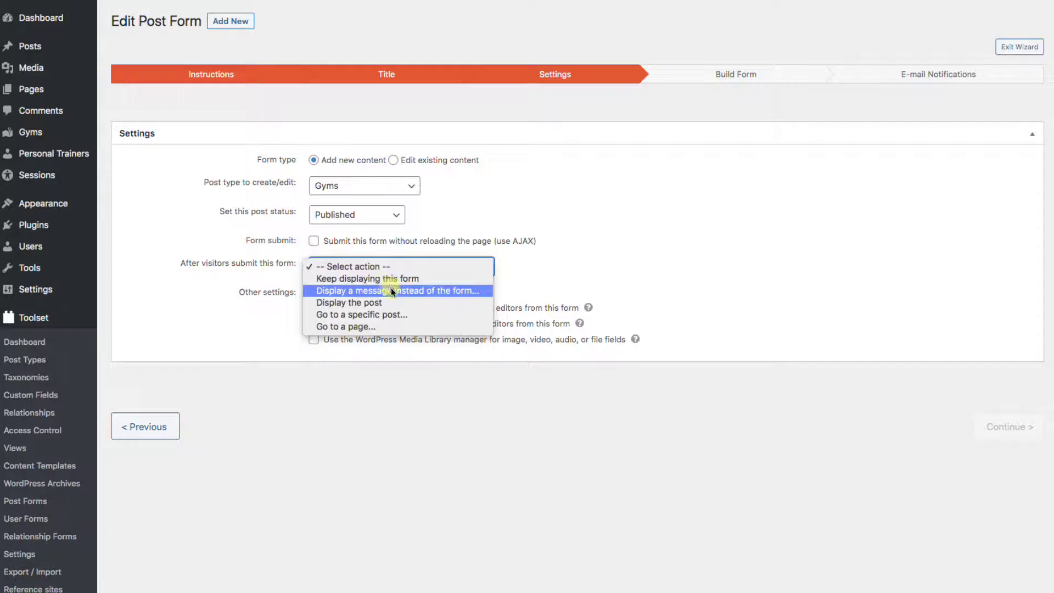
left_click(392, 291)
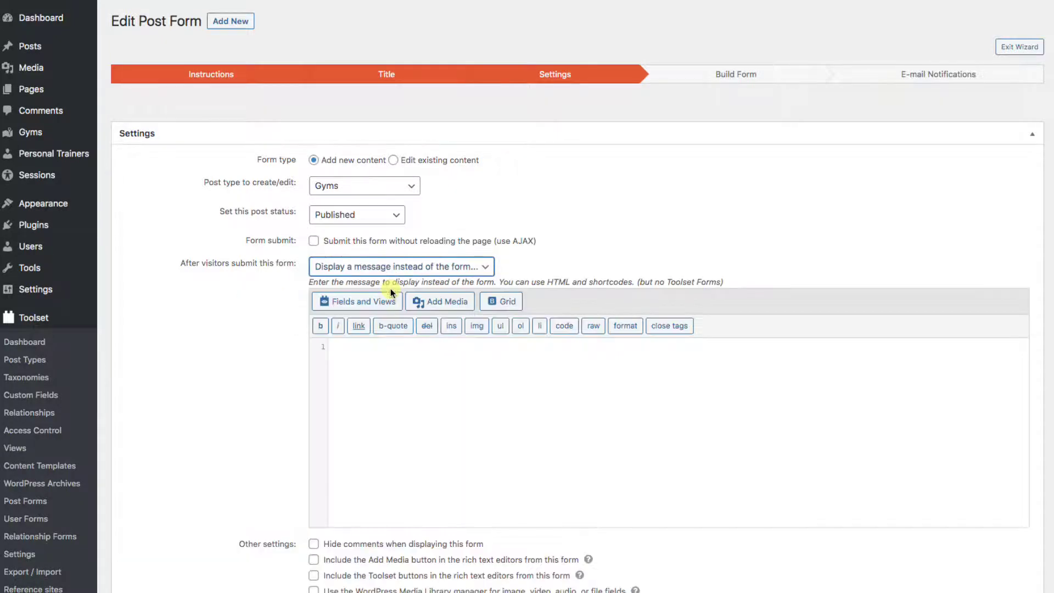
left_click(392, 371)
type("Thank You!")
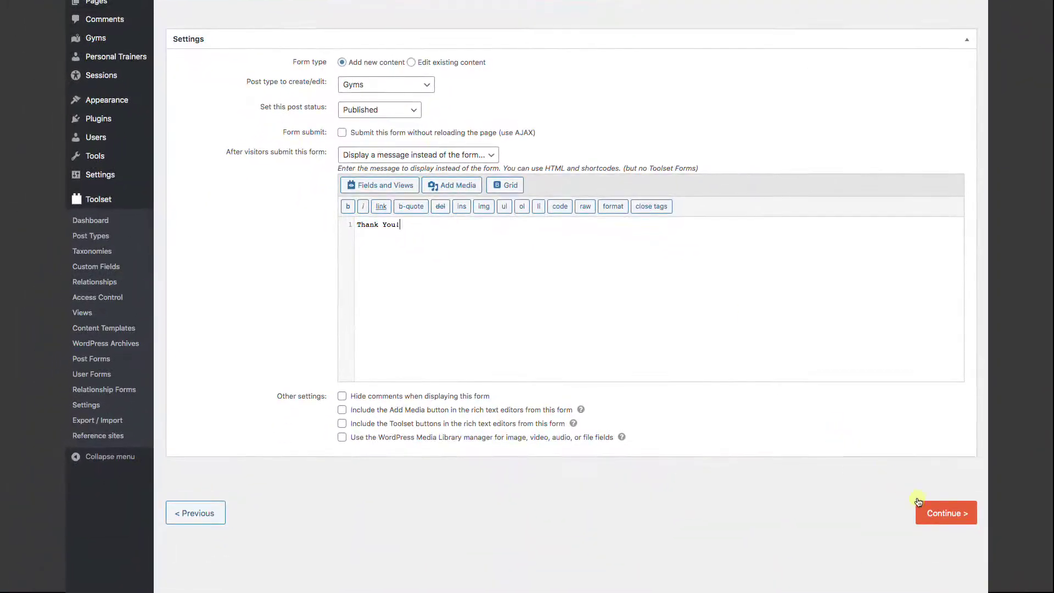
Delete the Rating and Featured Gym fields and place Address beside Gym Types.
left_click(932, 513)
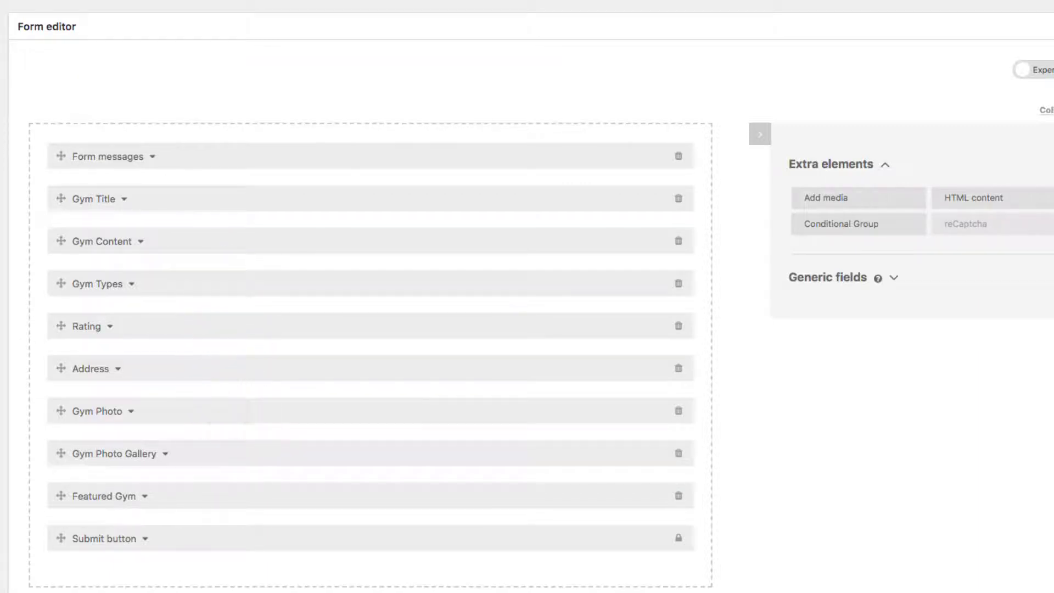
left_click(679, 327)
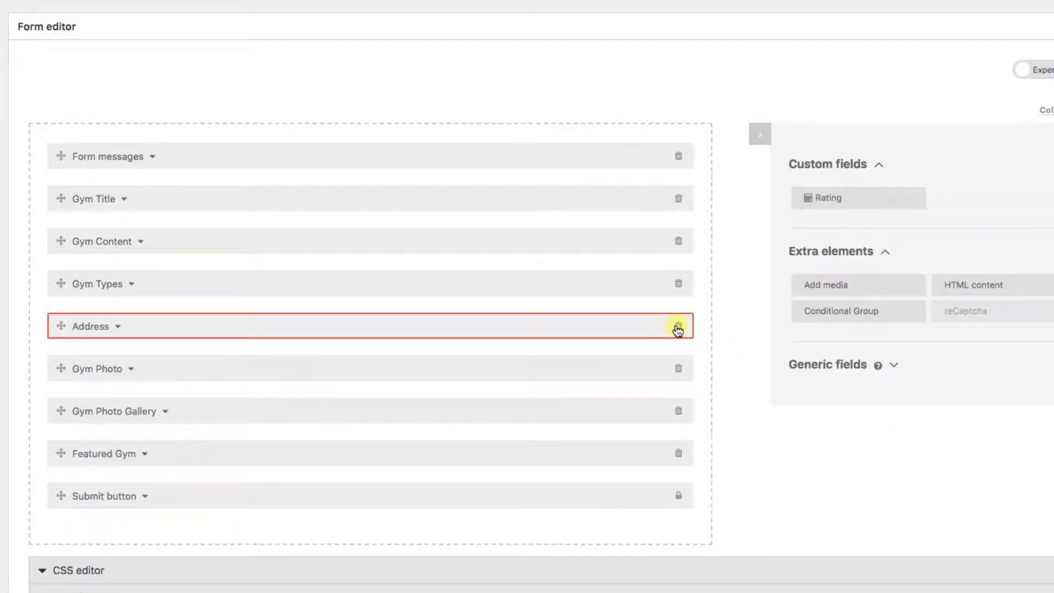
left_click(679, 453)
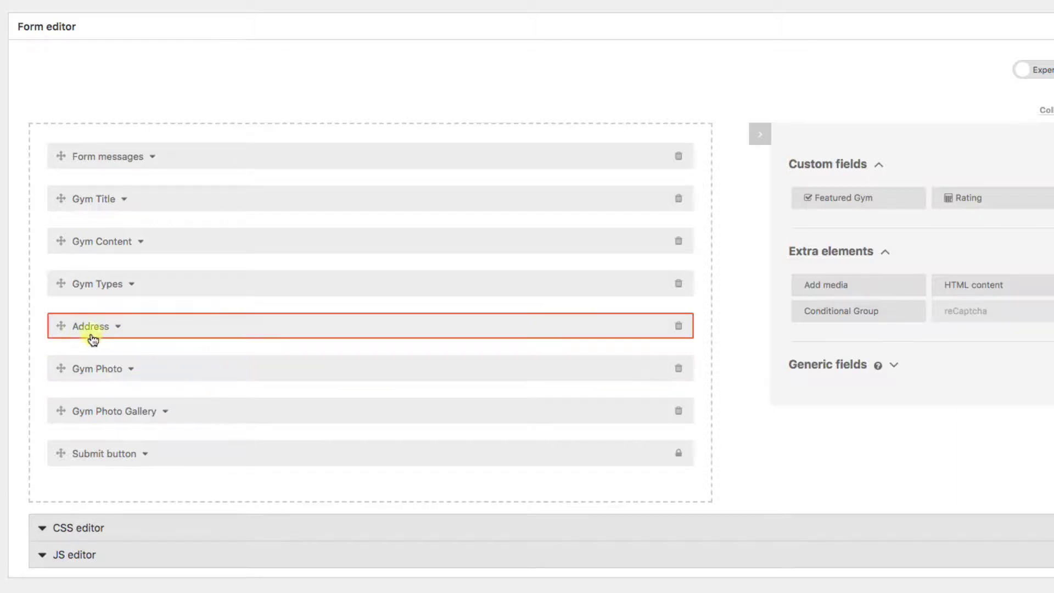
left_click_drag(57, 325, 489, 282)
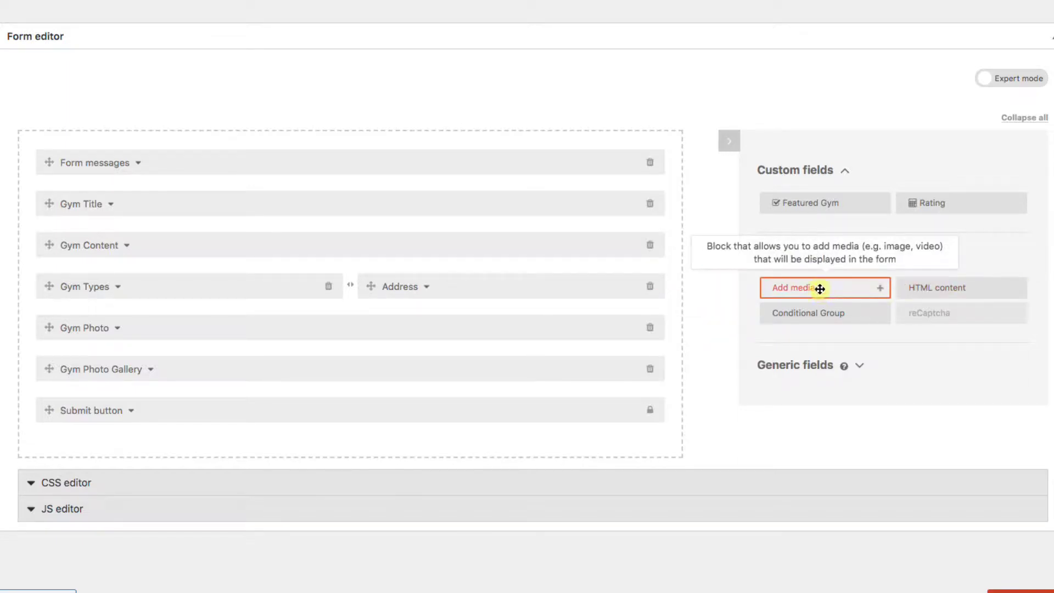
Try adding an Add media element to the form, then remove it again.
mouse_move(818, 287)
left_mouse_down()
mouse_move(511, 251)
mouse_move(246, 181)
mouse_move(228, 139)
mouse_move(225, 182)
left_mouse_up()
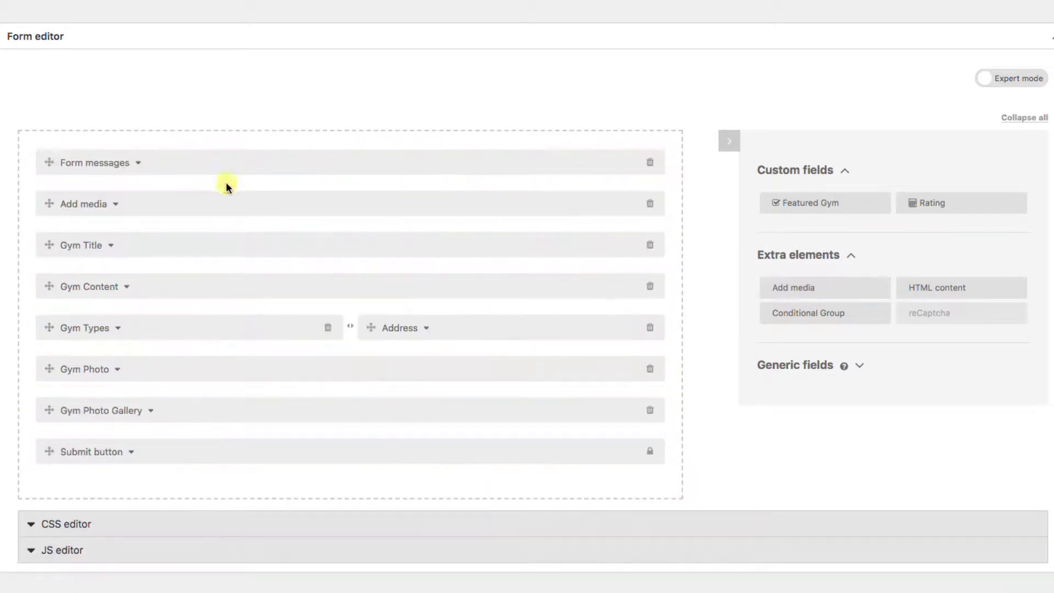
left_click(116, 205)
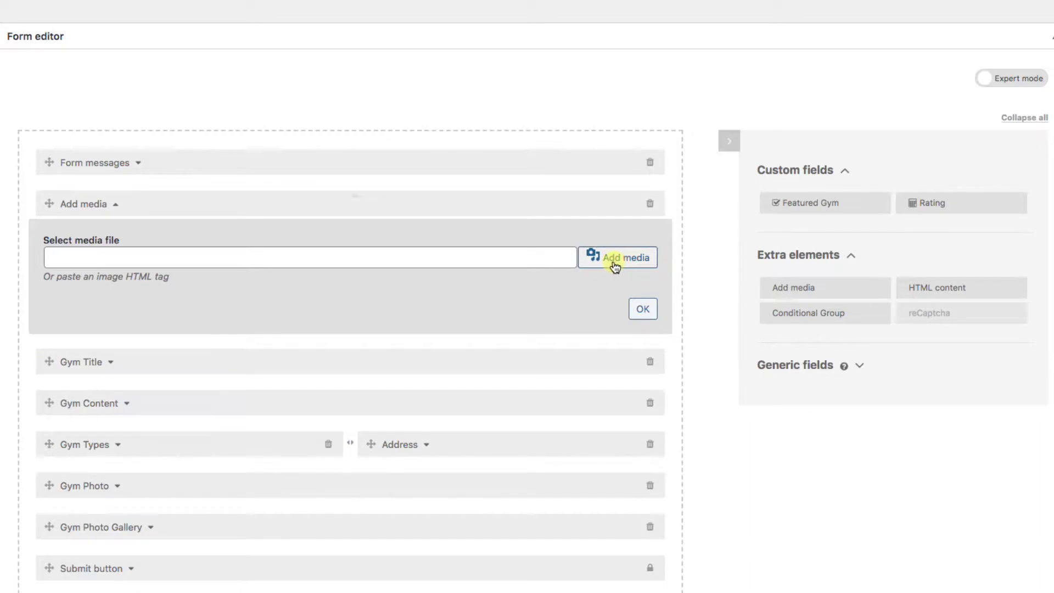
left_click(648, 309)
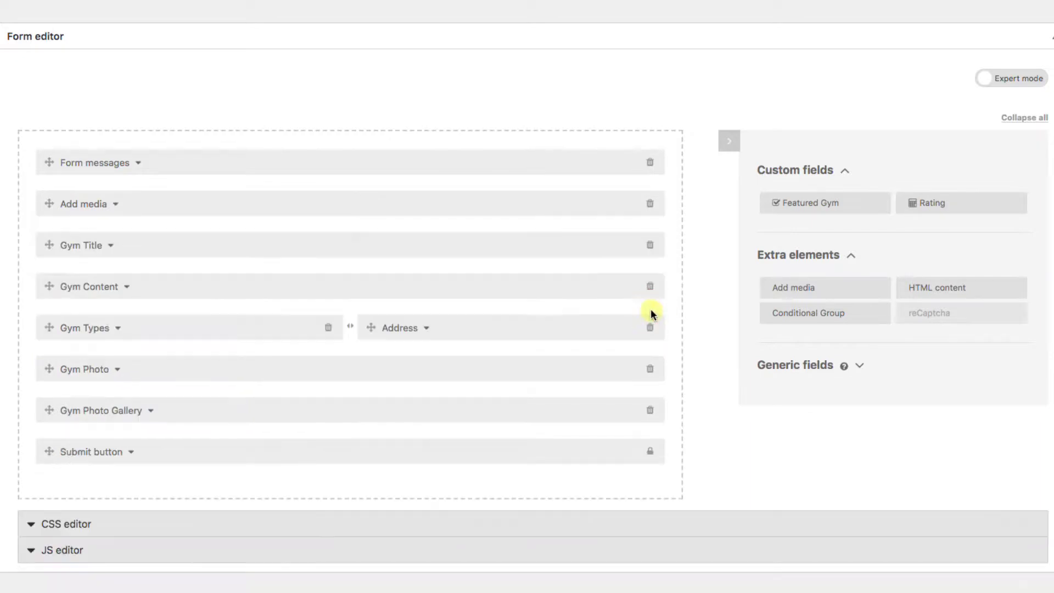
left_click(650, 206)
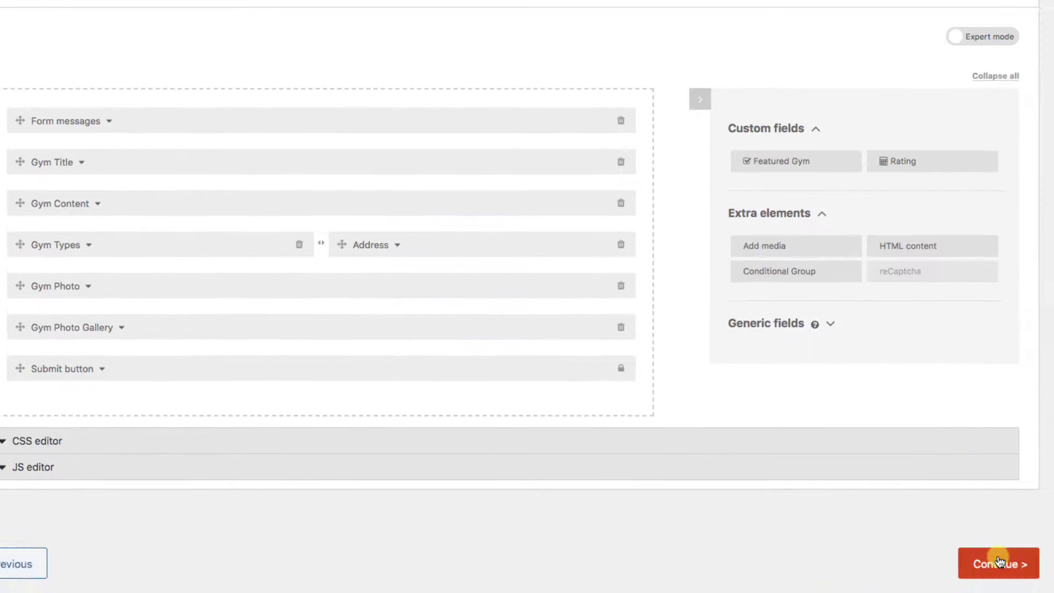
Skip past E-mail Notifications and finish the wizard to save Create Gym Post.
left_click(998, 561)
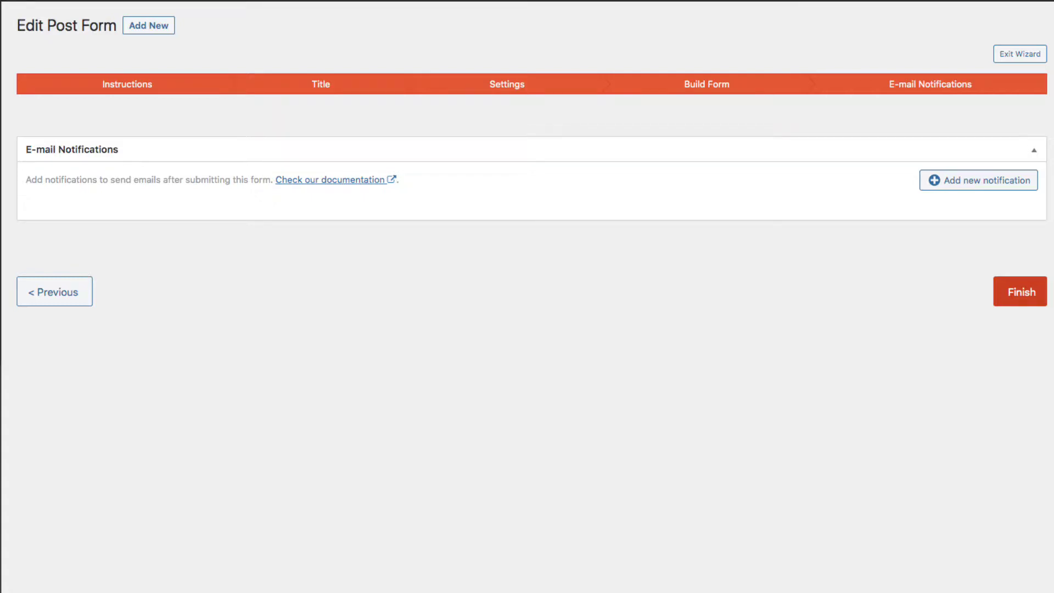
left_click(1021, 296)
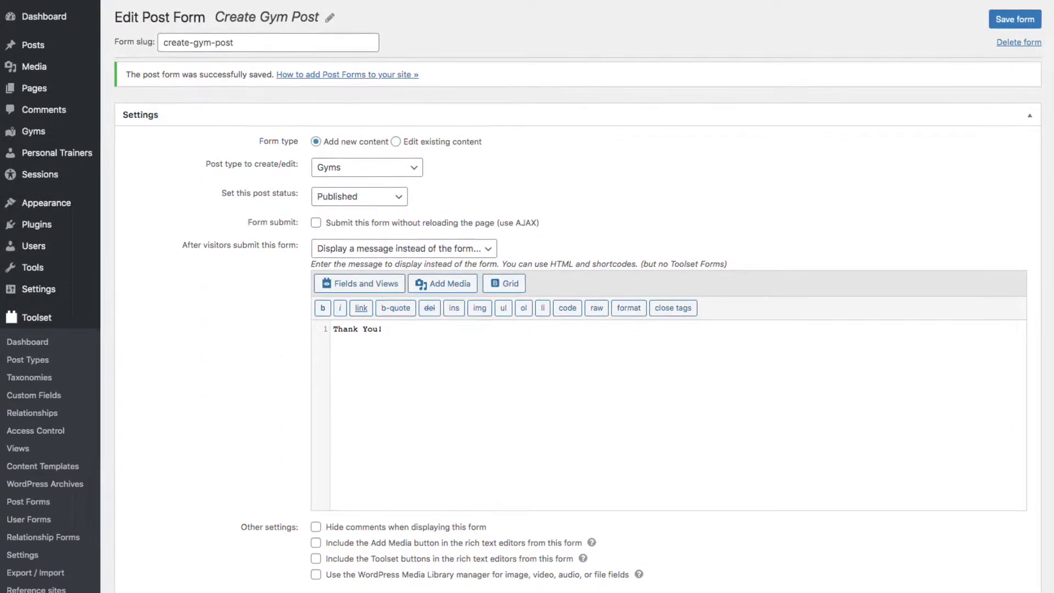
Create a new page titled 'Create A Gym'.
mouse_move(36, 89)
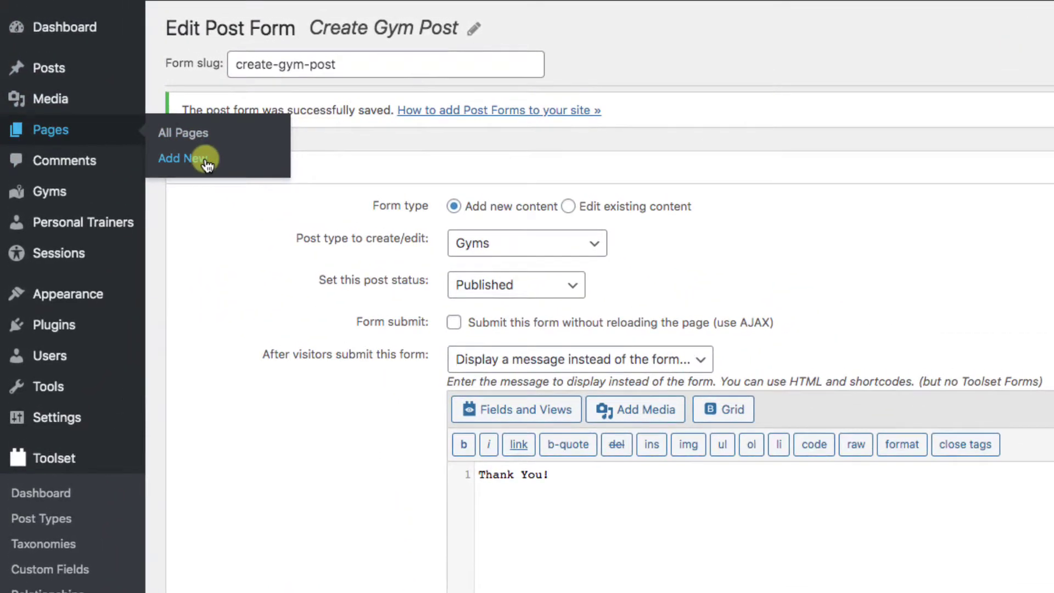
left_click(204, 160)
type("Create A Gym")
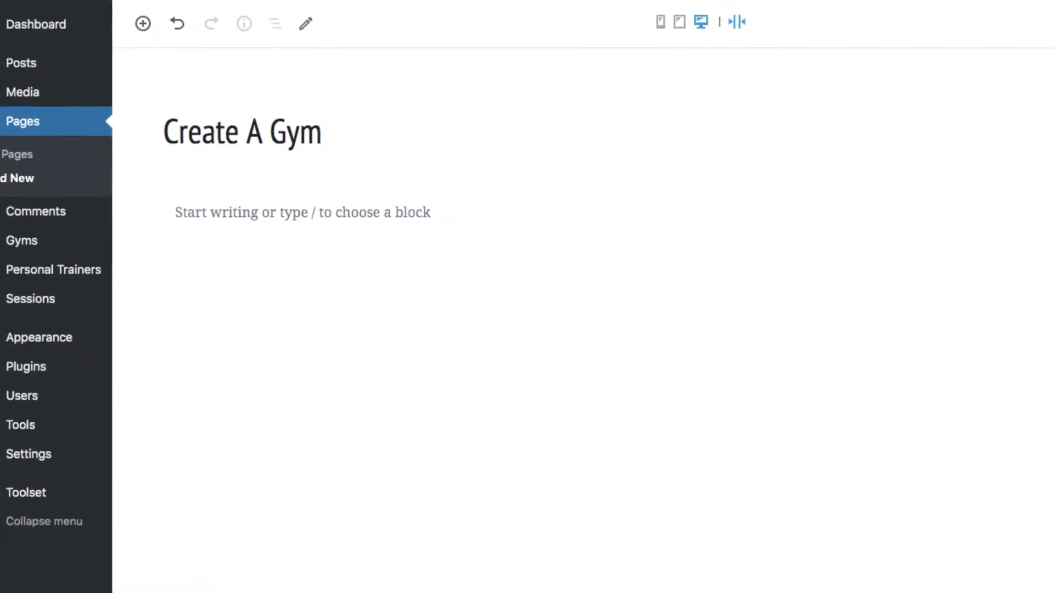
Embed the Create Gym Post form in a Toolset Form block with a paragraph below.
left_click(805, 168)
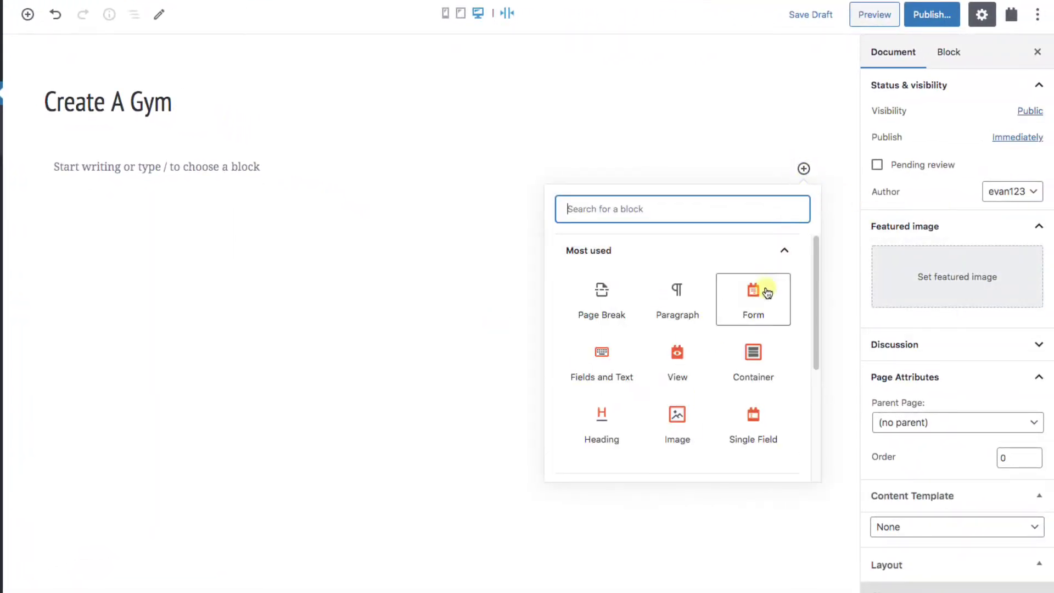
left_click(759, 293)
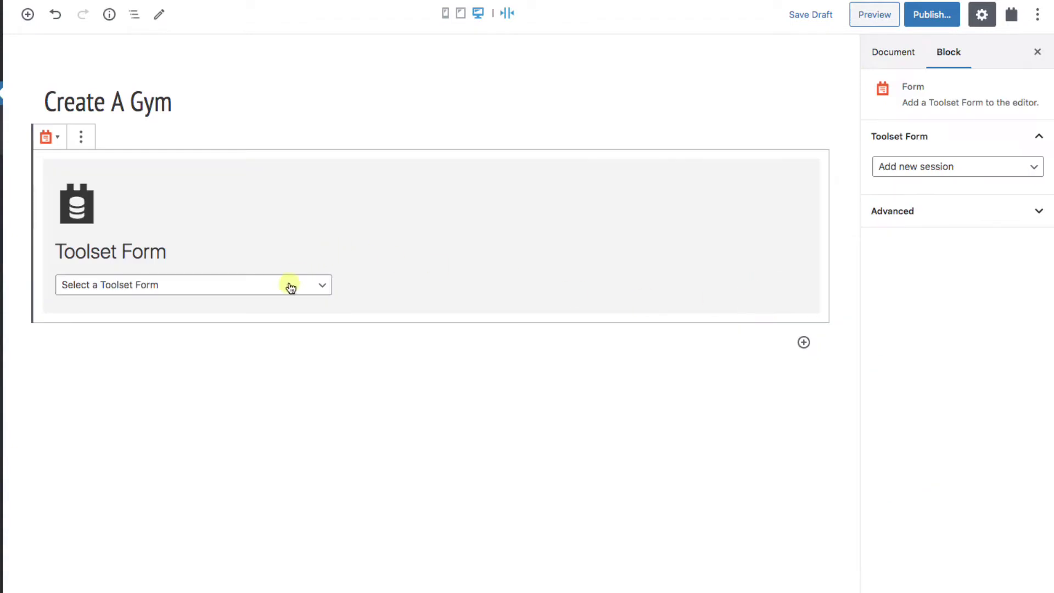
left_click(287, 284)
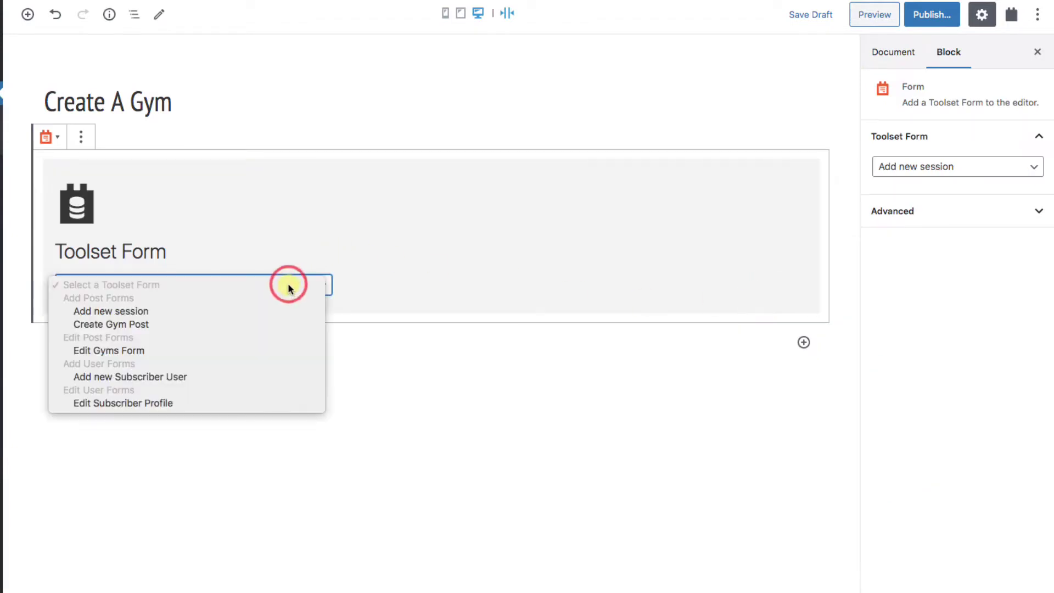
left_click(121, 324)
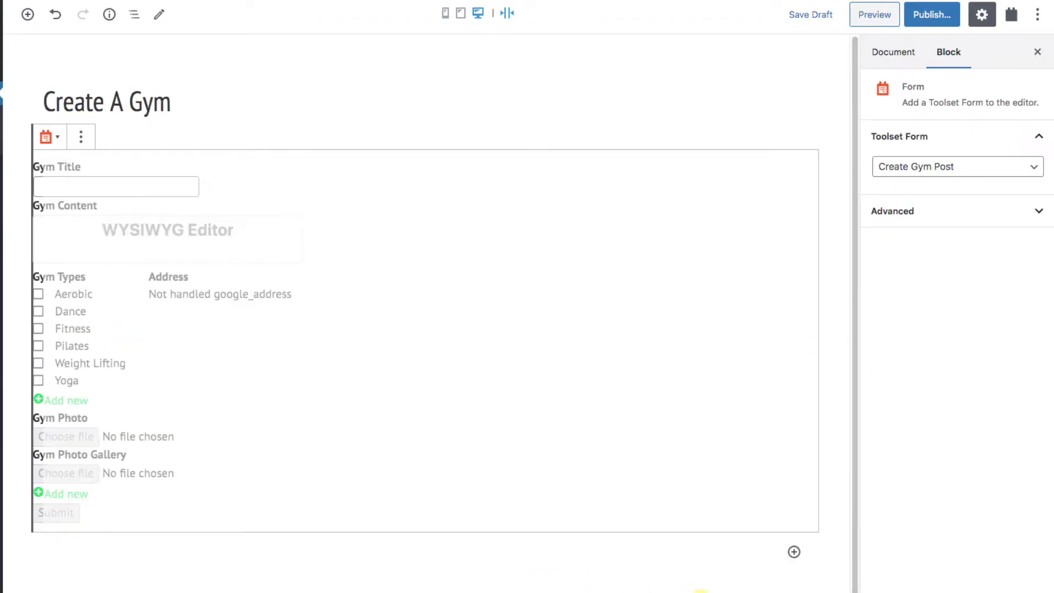
left_click(700, 590)
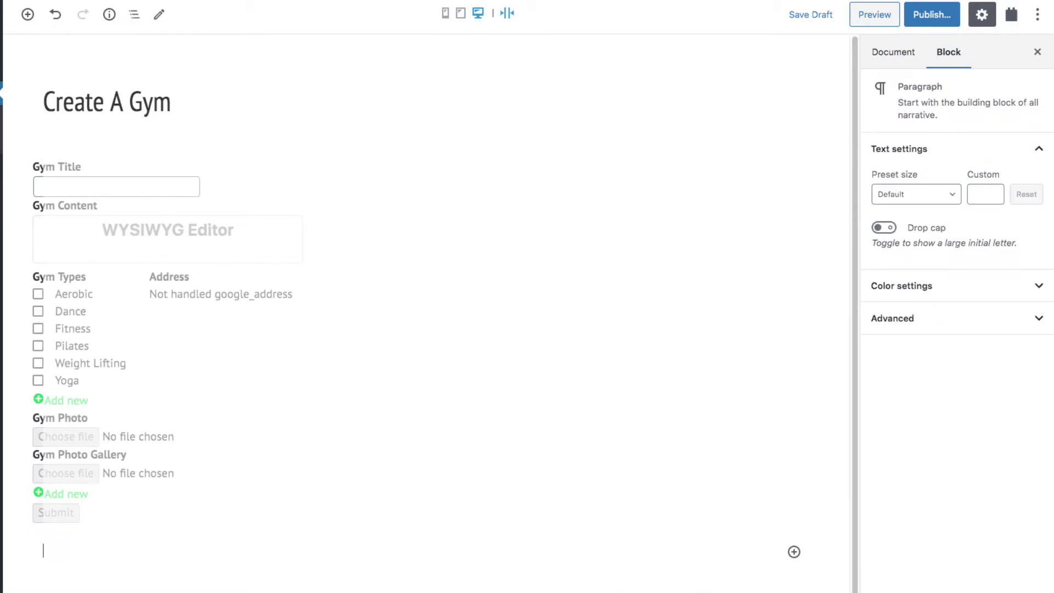